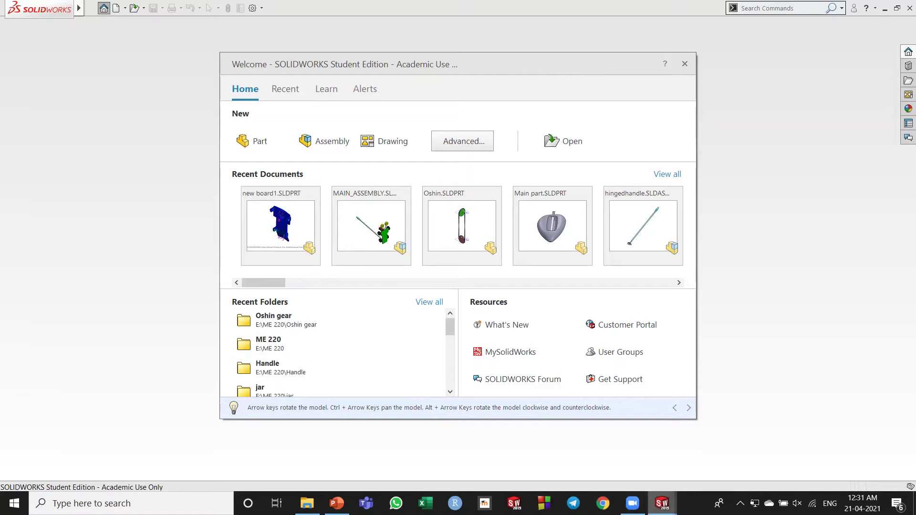
- Switch to the MAIN_ASSEMBLY window and orbit the mop cart to a top-down view
{"action": "mouse_move", "coordinate": [662, 503]}
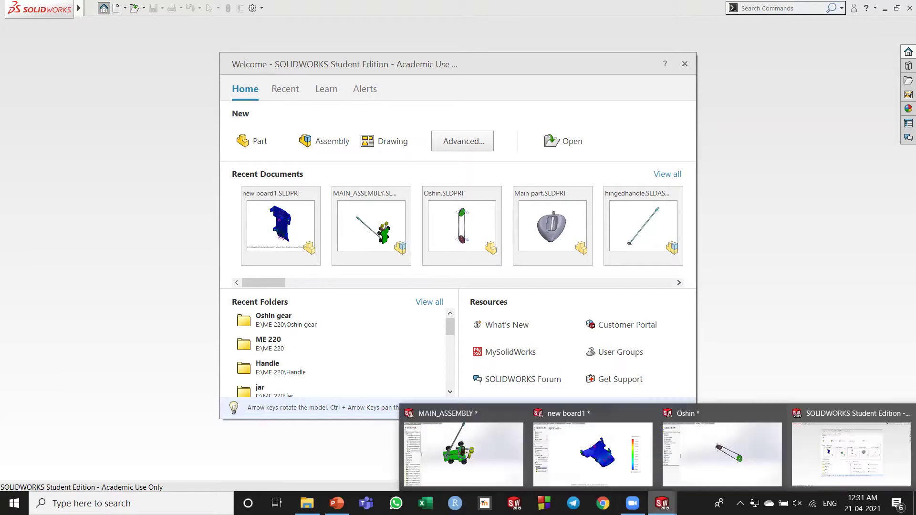
{"action": "left_click", "coordinate": [470, 439]}
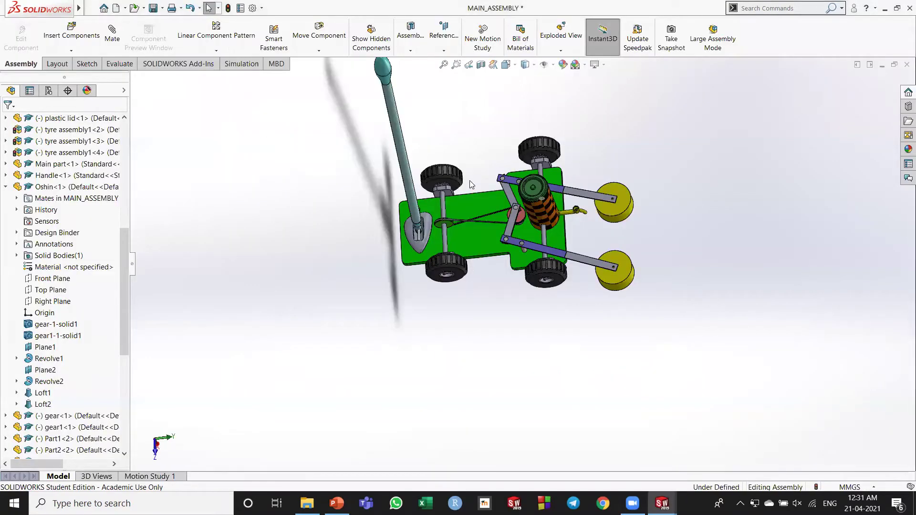
{"action": "scroll", "coordinate": [379, 152], "scroll_direction": "up", "scroll_amount": 2}
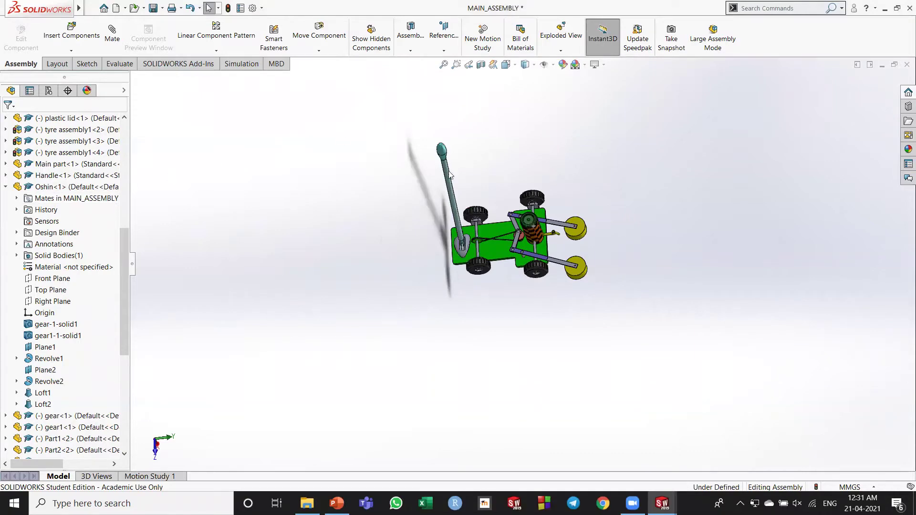
{"action": "scroll", "coordinate": [544, 167], "scroll_direction": "down", "scroll_amount": 1}
{"action": "middle_click_drag", "start_coordinate": [544, 170], "coordinate": [539, 259]}
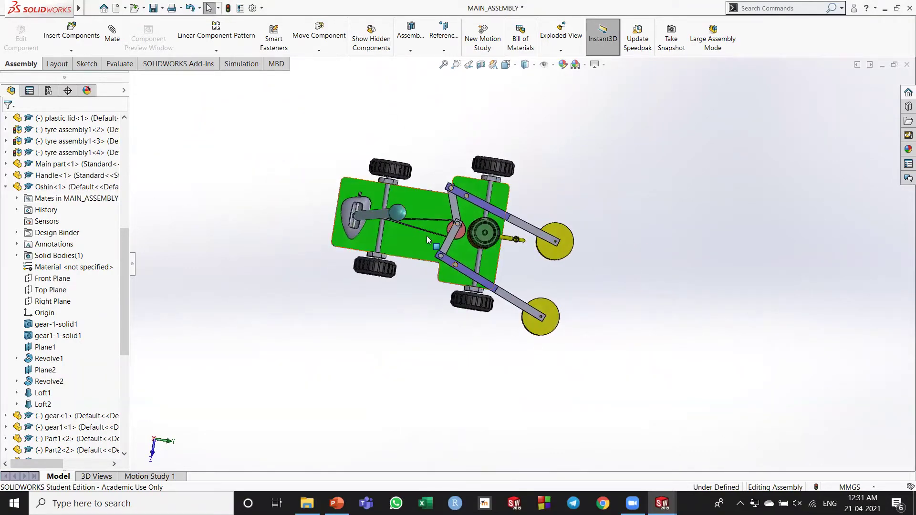
{"action": "mouse_move", "coordinate": [352, 303]}
{"action": "middle_mouse_down"}
{"action": "mouse_move", "coordinate": [337, 296]}
{"action": "mouse_move", "coordinate": [351, 288]}
{"action": "mouse_move", "coordinate": [358, 302]}
{"action": "mouse_move", "coordinate": [351, 292]}
{"action": "middle_mouse_up"}
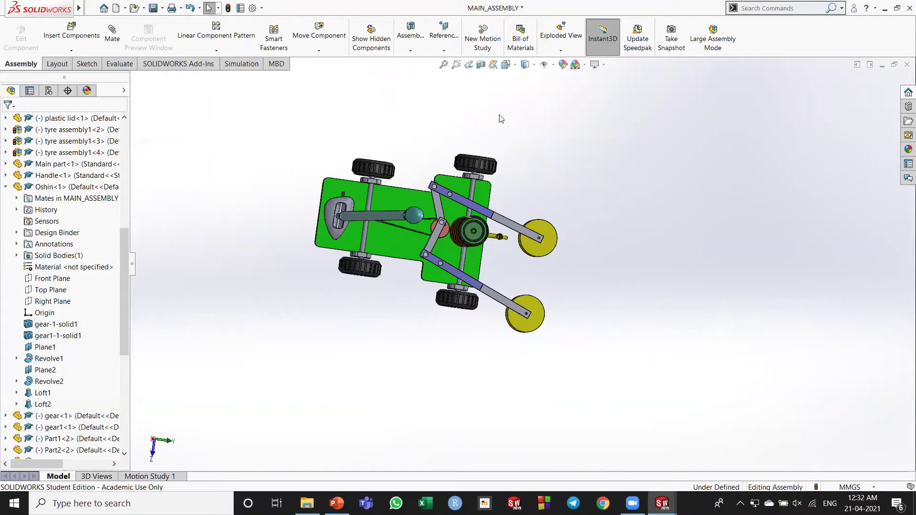
{"action": "middle_click_drag", "start_coordinate": [498, 154], "coordinate": [575, 267]}
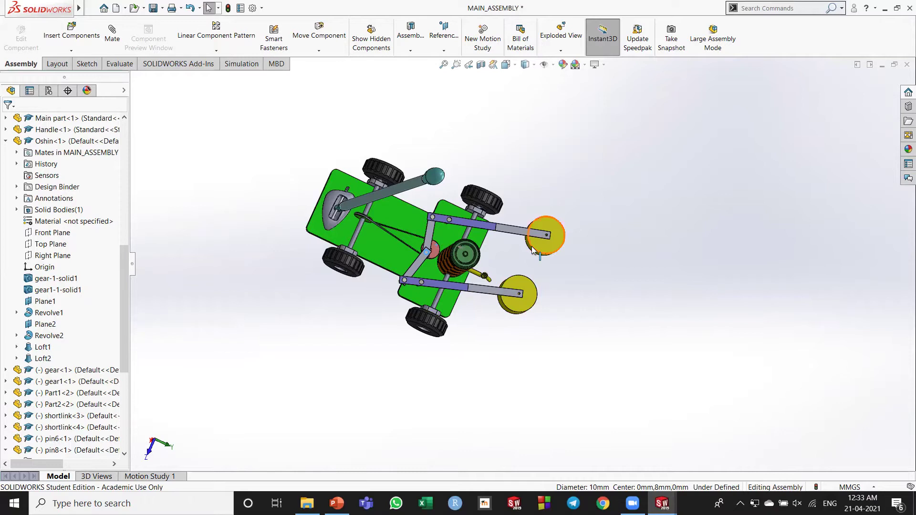
{"action": "left_click_drag", "start_coordinate": [504, 337], "coordinate": [473, 312]}
- Select Handle<1>, Main part<1>, the belt-and-pulley part and jarassemb<1> in the FeatureManager tree
{"action": "key", "text": "Escape"}
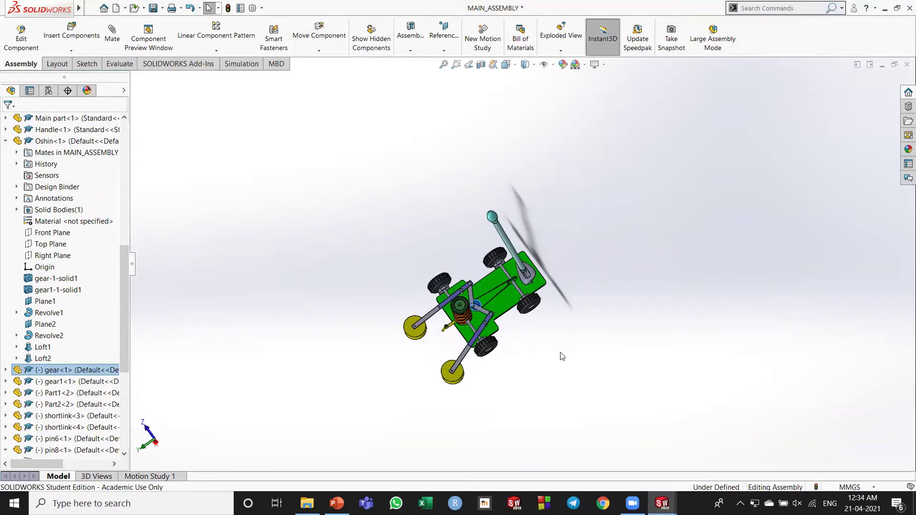
{"action": "middle_click_drag", "start_coordinate": [556, 356], "coordinate": [535, 258]}
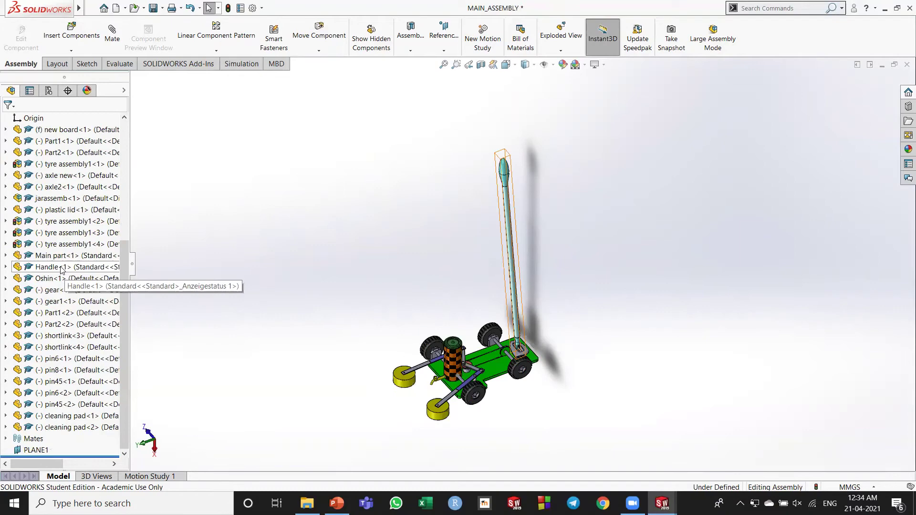
{"action": "left_click", "coordinate": [57, 265]}
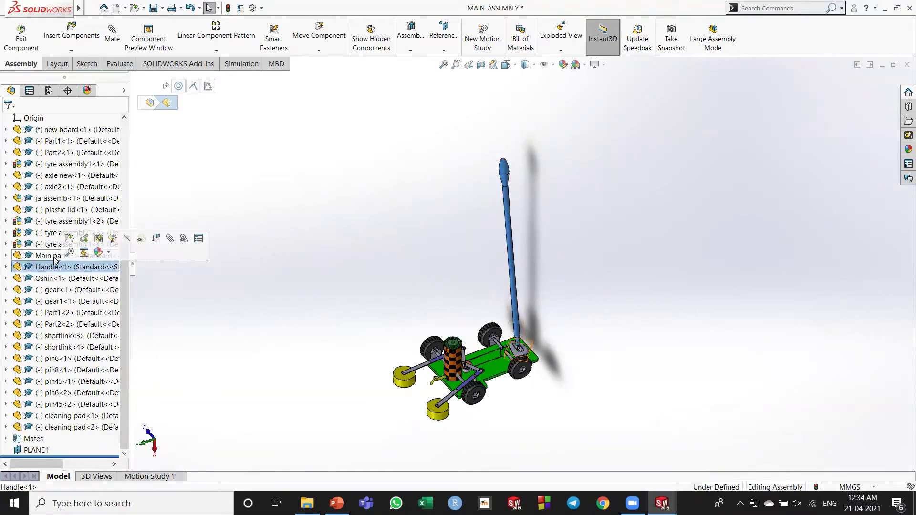
{"action": "left_click", "coordinate": [54, 256]}
{"action": "scroll", "coordinate": [50, 306], "scroll_direction": "up", "scroll_amount": 2}
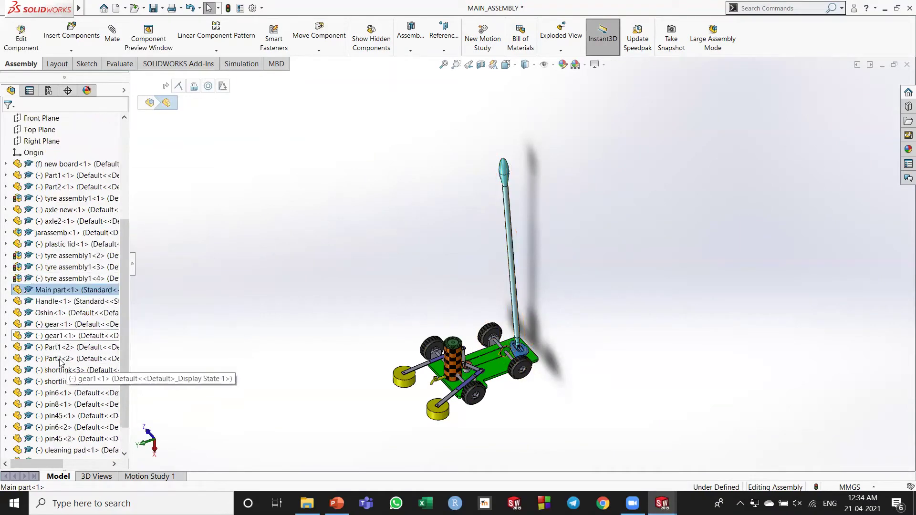
{"action": "left_click", "coordinate": [49, 313]}
{"action": "left_click", "coordinate": [62, 151]}
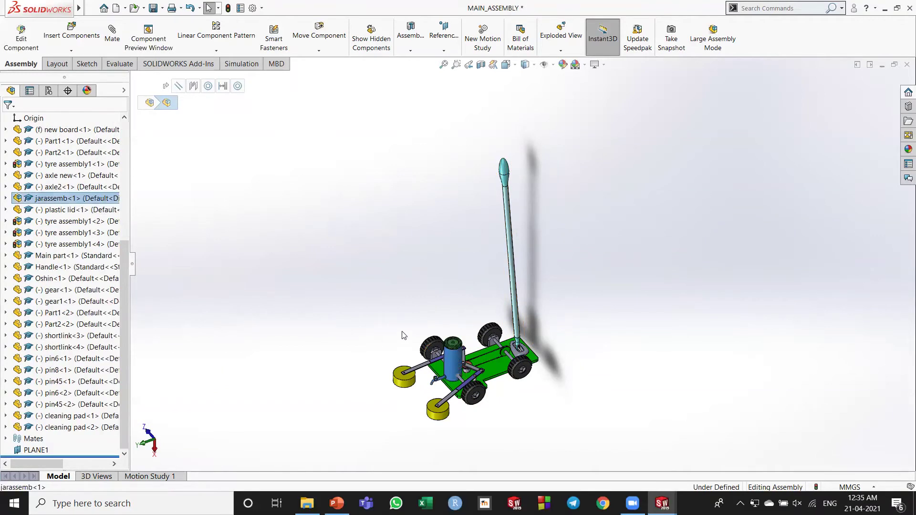
- Use Move Component in Free Drag to swing the pad linkage into a new position
{"action": "left_click", "coordinate": [454, 342]}
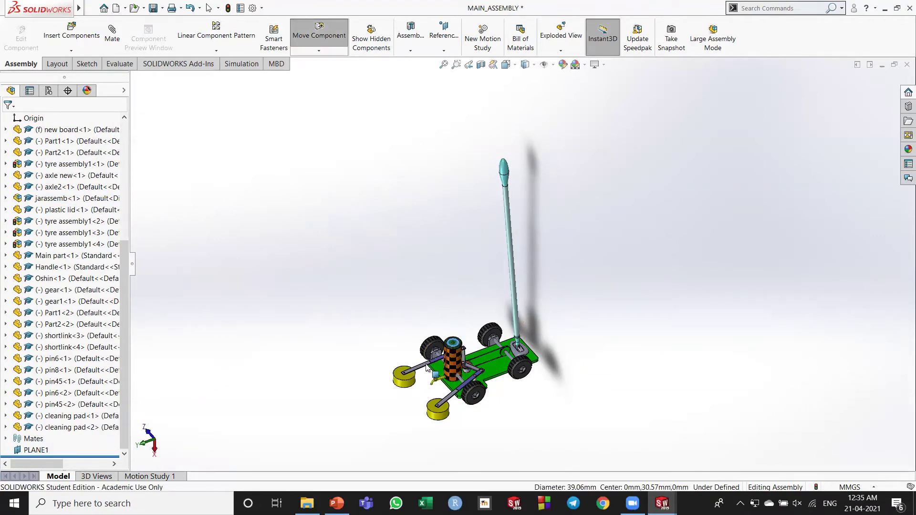
{"action": "key", "text": "Escape"}
{"action": "middle_click_drag", "start_coordinate": [365, 280], "coordinate": [382, 328]}
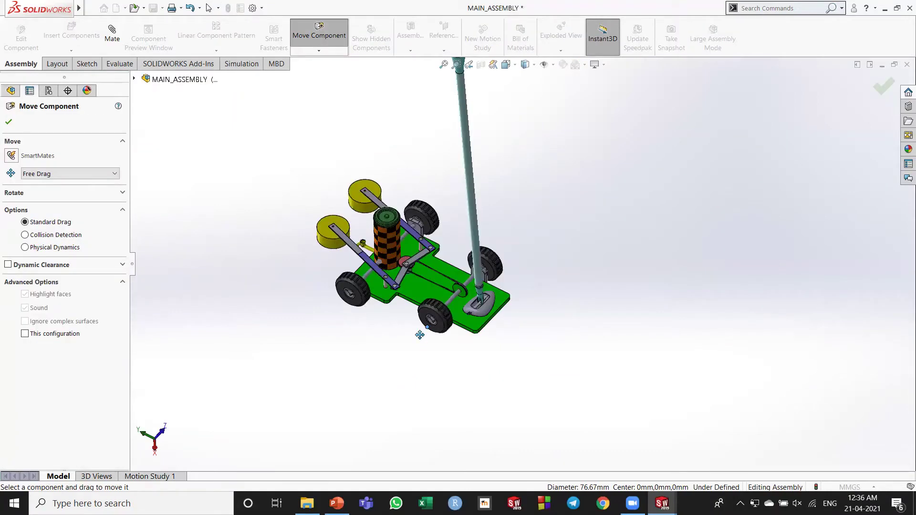
{"action": "left_click_drag", "start_coordinate": [420, 332], "coordinate": [427, 356]}
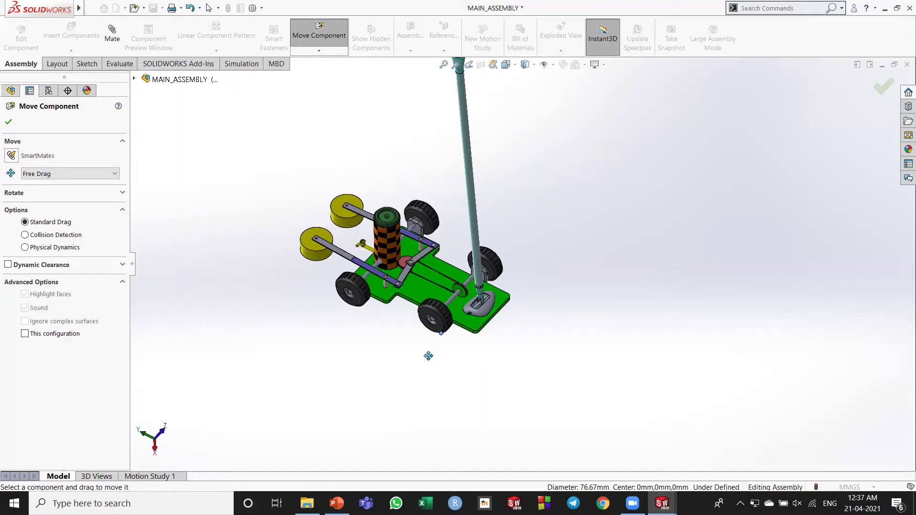
- Finish swinging the pad linkage, then zoom and orbit the cart so the handle tilts right
{"action": "key", "text": "Escape"}
{"action": "middle_click_drag", "start_coordinate": [427, 357], "coordinate": [588, 293]}
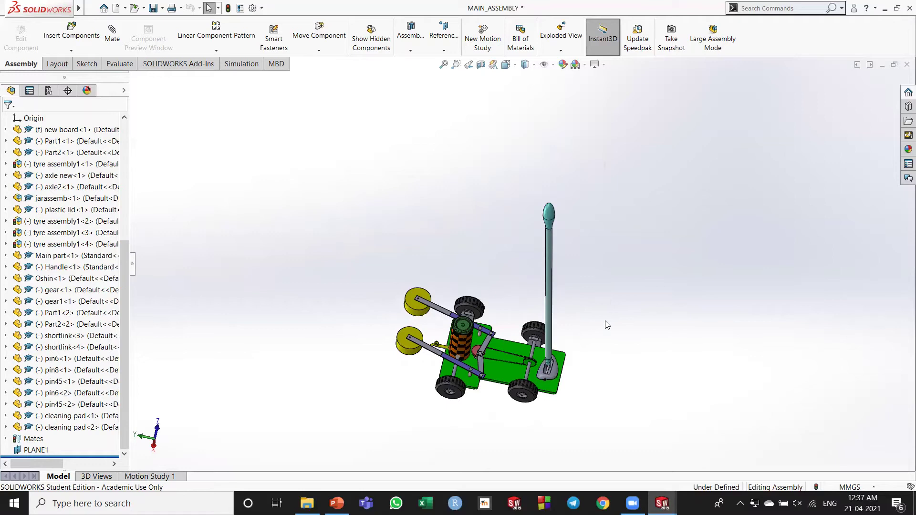
{"action": "scroll", "coordinate": [597, 338], "scroll_direction": "down", "scroll_amount": 2}
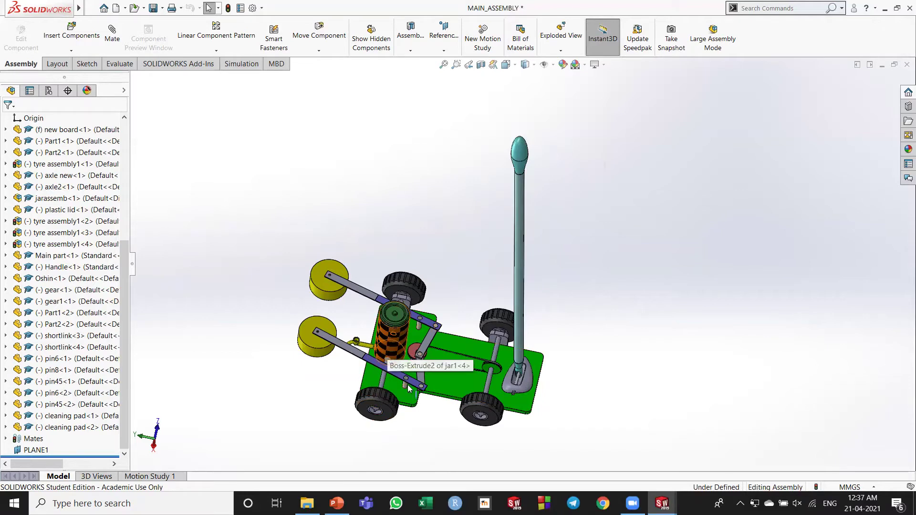
{"action": "scroll", "coordinate": [401, 368], "scroll_direction": "up", "scroll_amount": 3}
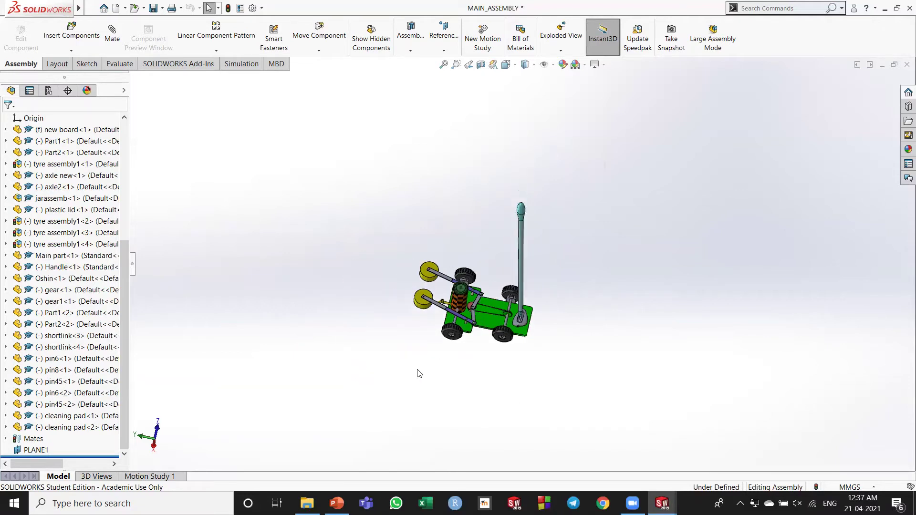
{"action": "middle_click_drag", "start_coordinate": [419, 374], "coordinate": [423, 372]}
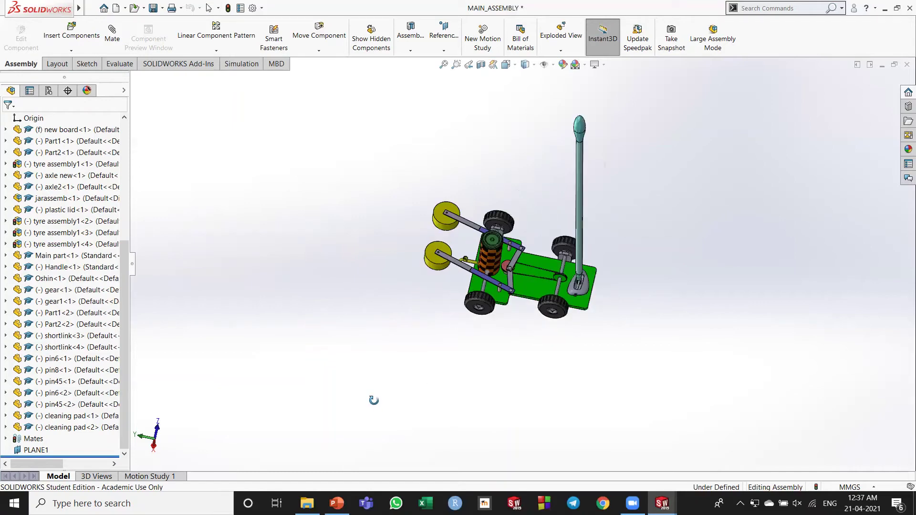
{"action": "middle_click_drag", "start_coordinate": [374, 401], "coordinate": [428, 237]}
- Drag the lower purple link Part2<2> so its yellow pad folds over the green board
{"action": "left_click", "coordinate": [430, 232]}
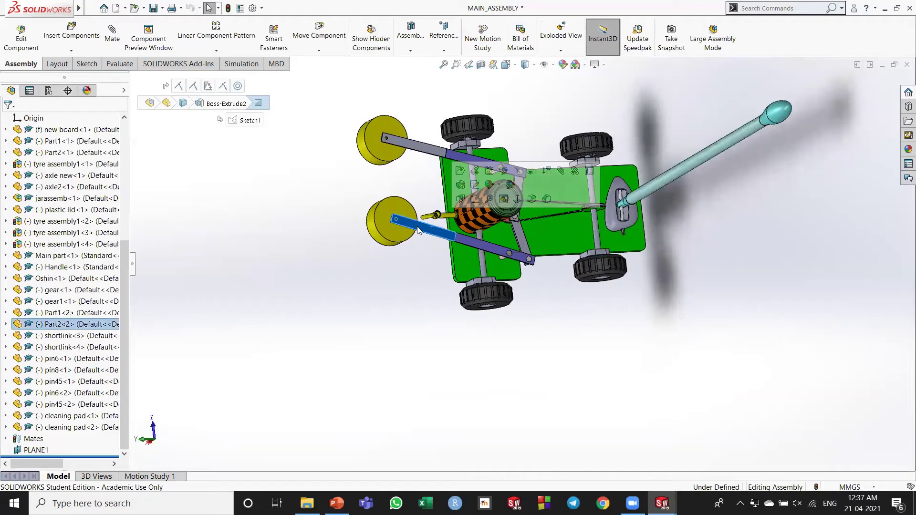
{"action": "left_click_drag", "start_coordinate": [408, 228], "coordinate": [503, 276]}
{"action": "key", "text": "Escape"}
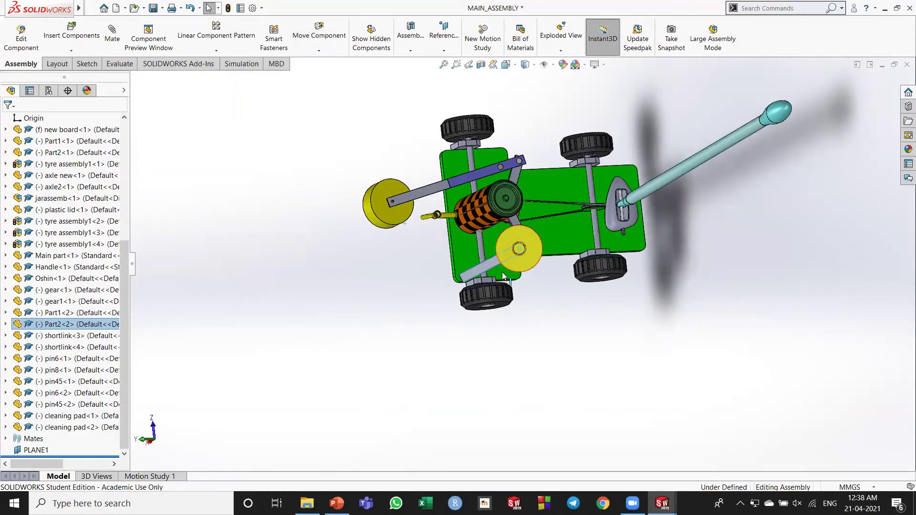
{"action": "scroll", "coordinate": [595, 315], "scroll_direction": "up", "scroll_amount": 1}
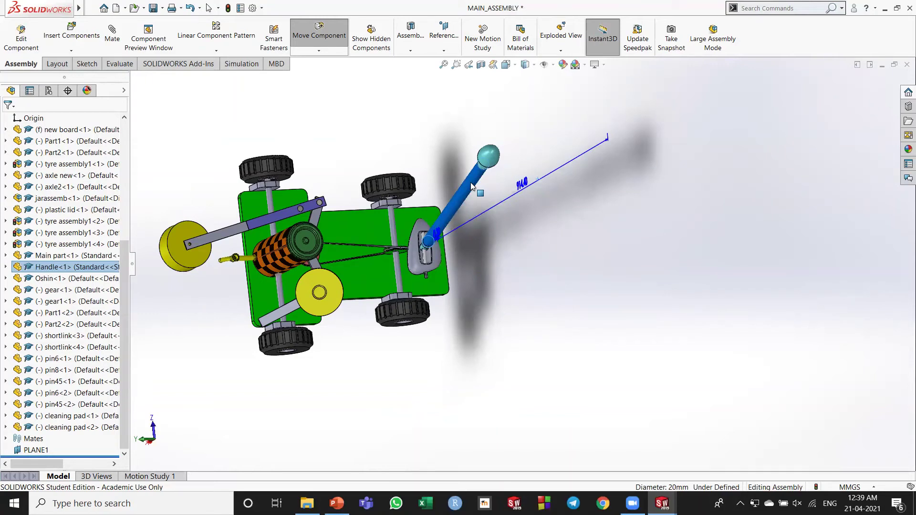
- Rotate Handle<1> about its pivot until it lies flat to the right of the cart
{"action": "left_click_drag", "start_coordinate": [472, 184], "coordinate": [645, 200]}
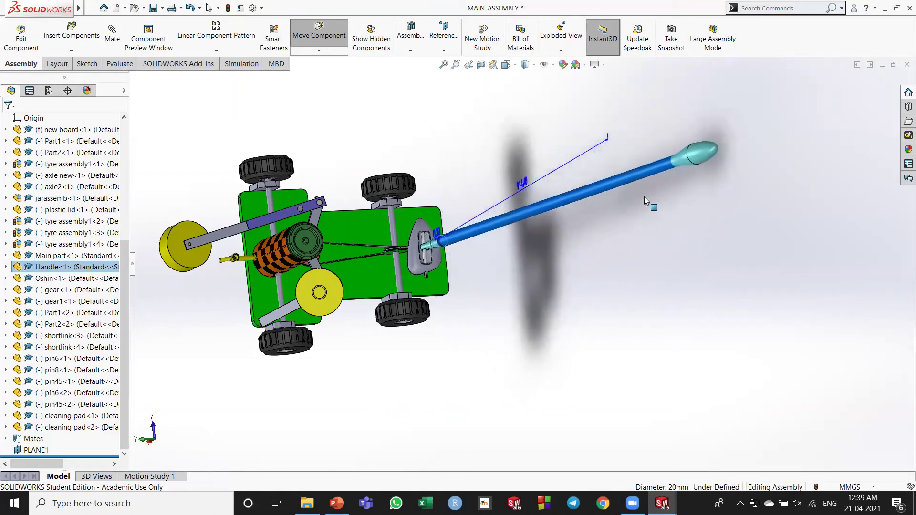
{"action": "key", "text": "Escape"}
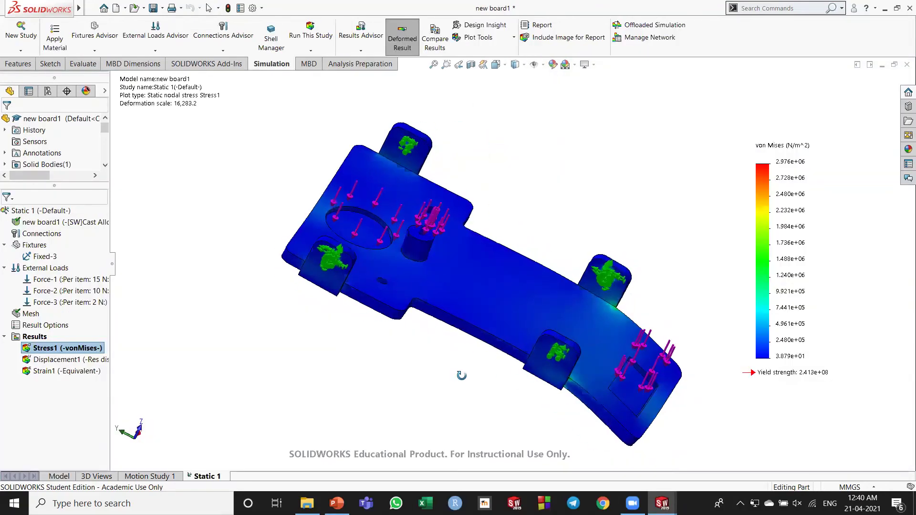
- Inspect the board1 and belt Static 1 von Mises stress plots from slightly rotated angles
{"action": "middle_click_drag", "start_coordinate": [462, 375], "coordinate": [456, 376]}
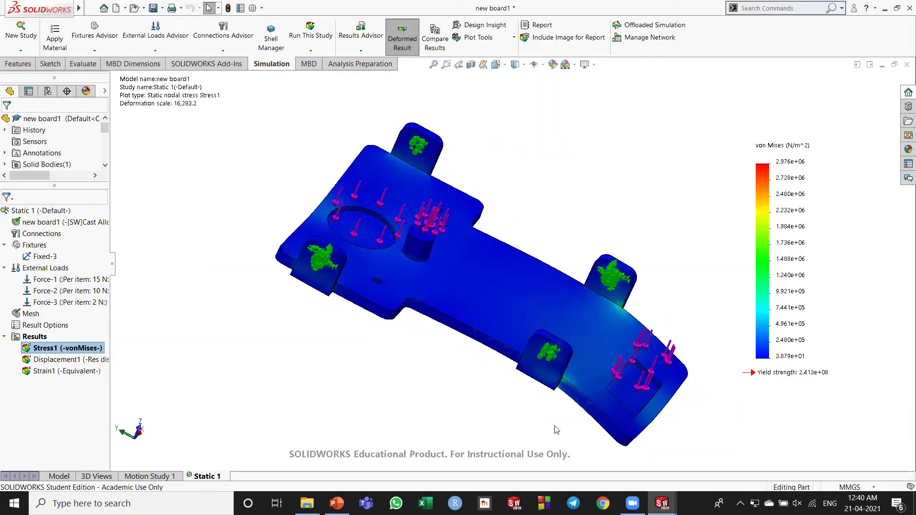
{"action": "mouse_move", "coordinate": [662, 503]}
{"action": "left_click", "coordinate": [571, 453]}
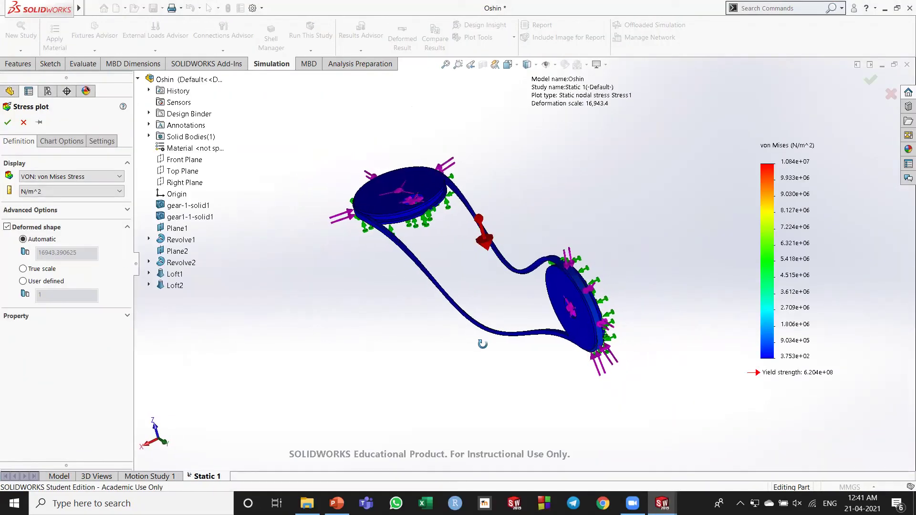
{"action": "middle_click_drag", "start_coordinate": [483, 343], "coordinate": [499, 345]}
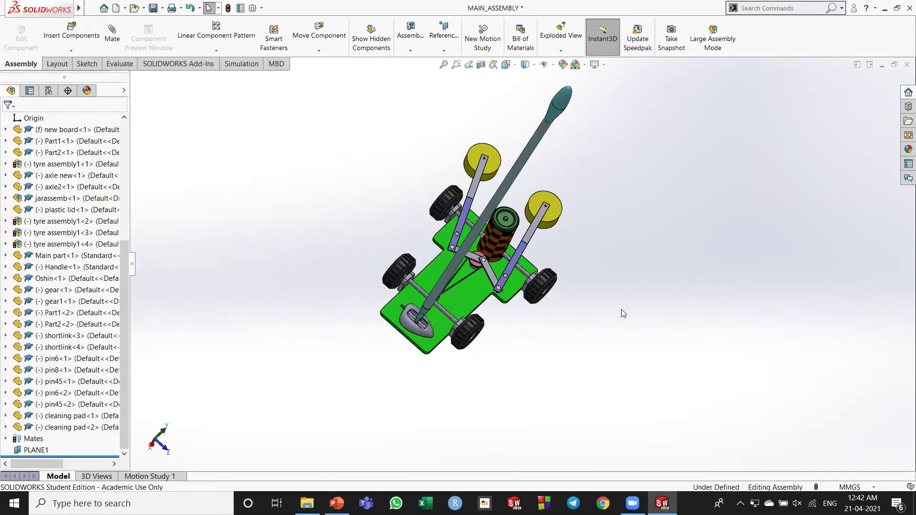
- Orbit the mop-cart assembly near top-down, then show PowerPoint's slide 3, 'THANK YOU!'
{"action": "middle_click_drag", "start_coordinate": [620, 311], "coordinate": [547, 398]}
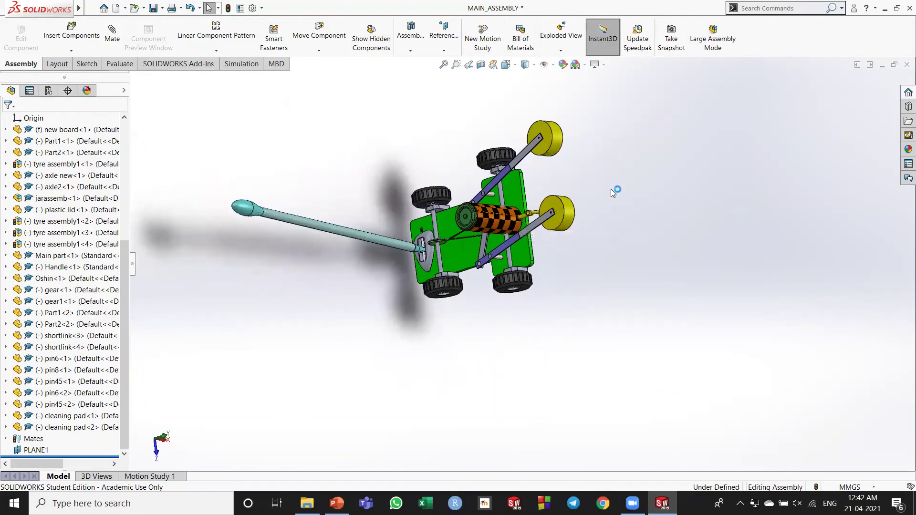
{"action": "middle_click_drag", "start_coordinate": [611, 189], "coordinate": [637, 238]}
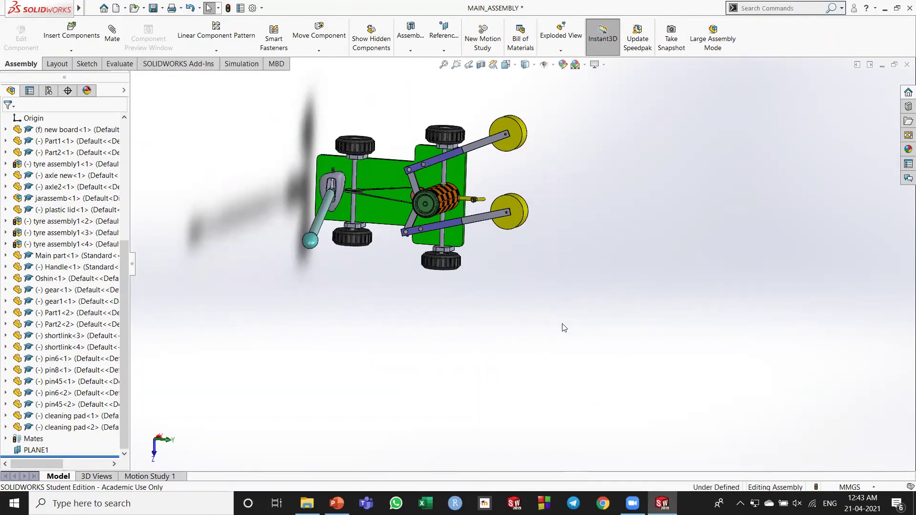
{"action": "left_click", "coordinate": [348, 452]}
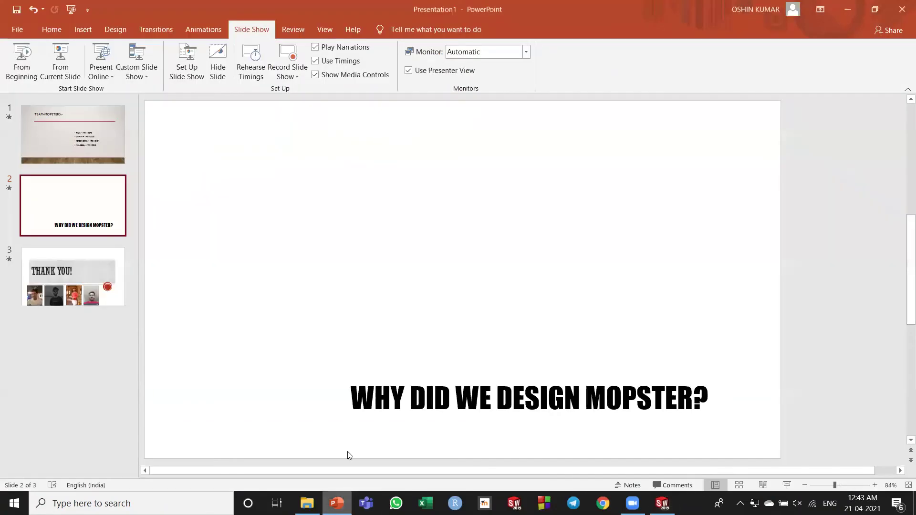
{"action": "left_click", "coordinate": [87, 283]}
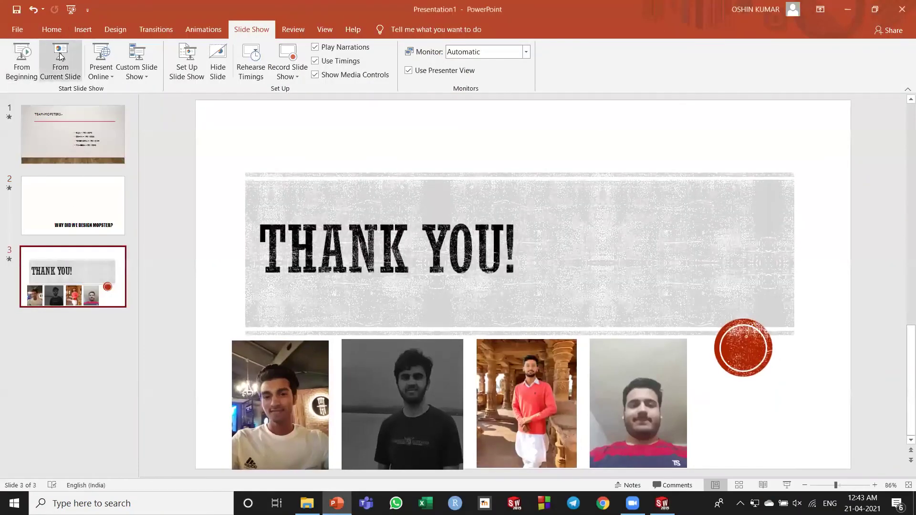